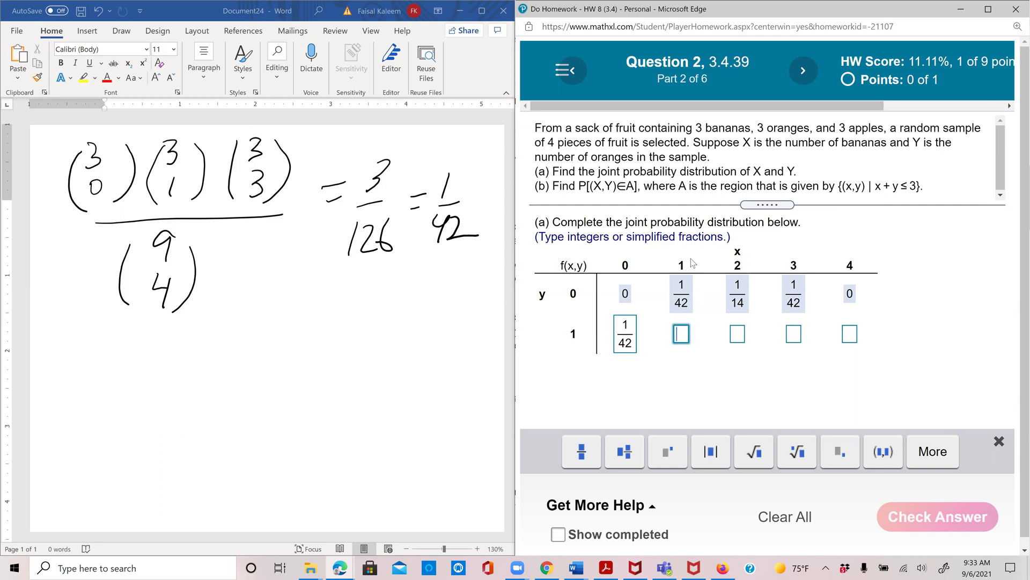
Step: Handwrite (3 1)(3 1)(3 2) over (9 4) with the Draw pen in Word
{"action": "mouse_move", "coordinate": [101, 330]}
{"action": "left_mouse_down"}
{"action": "mouse_move", "coordinate": [117, 349]}
{"action": "mouse_move", "coordinate": [98, 362]}
{"action": "left_mouse_up"}
{"action": "left_click_drag", "start_coordinate": [128, 328], "coordinate": [122, 389]}
{"action": "left_click_drag", "start_coordinate": [76, 338], "coordinate": [75, 390]}
{"action": "mouse_move", "coordinate": [198, 326]}
{"action": "left_mouse_down"}
{"action": "mouse_move", "coordinate": [190, 350]}
{"action": "mouse_move", "coordinate": [194, 381]}
{"action": "left_mouse_up"}
{"action": "mouse_move", "coordinate": [219, 318]}
{"action": "left_mouse_down"}
{"action": "mouse_move", "coordinate": [230, 337]}
{"action": "mouse_move", "coordinate": [209, 383]}
{"action": "left_mouse_up"}
{"action": "left_click_drag", "start_coordinate": [171, 330], "coordinate": [173, 386]}
{"action": "mouse_move", "coordinate": [271, 304]}
{"action": "left_mouse_down"}
{"action": "mouse_move", "coordinate": [269, 329]}
{"action": "mouse_move", "coordinate": [281, 353]}
{"action": "mouse_move", "coordinate": [305, 367]}
{"action": "mouse_move", "coordinate": [253, 374]}
{"action": "left_mouse_up"}
{"action": "left_click_drag", "start_coordinate": [87, 402], "coordinate": [308, 395]}
{"action": "left_click_drag", "start_coordinate": [184, 416], "coordinate": [183, 472]}
{"action": "mouse_move", "coordinate": [208, 413]}
{"action": "left_mouse_down"}
{"action": "mouse_move", "coordinate": [216, 443]}
{"action": "mouse_move", "coordinate": [198, 464]}
{"action": "left_mouse_up"}
{"action": "left_click_drag", "start_coordinate": [159, 415], "coordinate": [156, 465]}
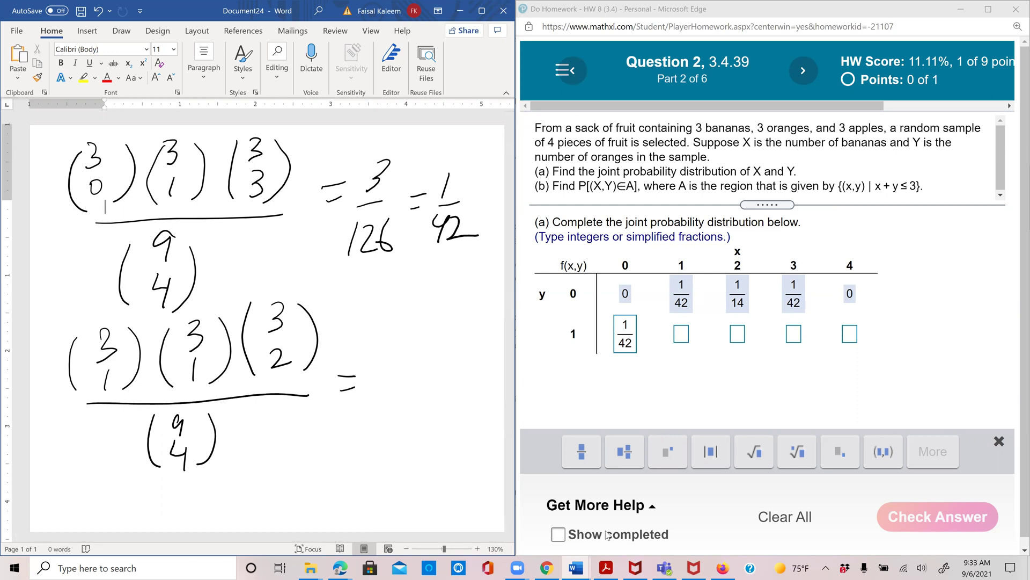
Step: Reduce the handwritten 3·3·3/126 step by step to 3/14
{"action": "mouse_move", "coordinate": [369, 356]}
{"action": "left_mouse_down"}
{"action": "mouse_move", "coordinate": [367, 379]}
{"action": "mouse_move", "coordinate": [408, 376]}
{"action": "left_mouse_up"}
{"action": "mouse_move", "coordinate": [370, 396]}
{"action": "left_mouse_down"}
{"action": "mouse_move", "coordinate": [417, 392]}
{"action": "mouse_move", "coordinate": [374, 438]}
{"action": "mouse_move", "coordinate": [406, 421]}
{"action": "left_mouse_up"}
{"action": "left_click_drag", "start_coordinate": [375, 355], "coordinate": [359, 383]}
{"action": "left_click_drag", "start_coordinate": [366, 431], "coordinate": [404, 414]}
{"action": "mouse_move", "coordinate": [375, 450]}
{"action": "left_mouse_down"}
{"action": "mouse_move", "coordinate": [403, 457]}
{"action": "mouse_move", "coordinate": [376, 468]}
{"action": "left_mouse_up"}
{"action": "left_click_drag", "start_coordinate": [416, 455], "coordinate": [433, 457]}
{"action": "left_click_drag", "start_coordinate": [430, 451], "coordinate": [428, 475]}
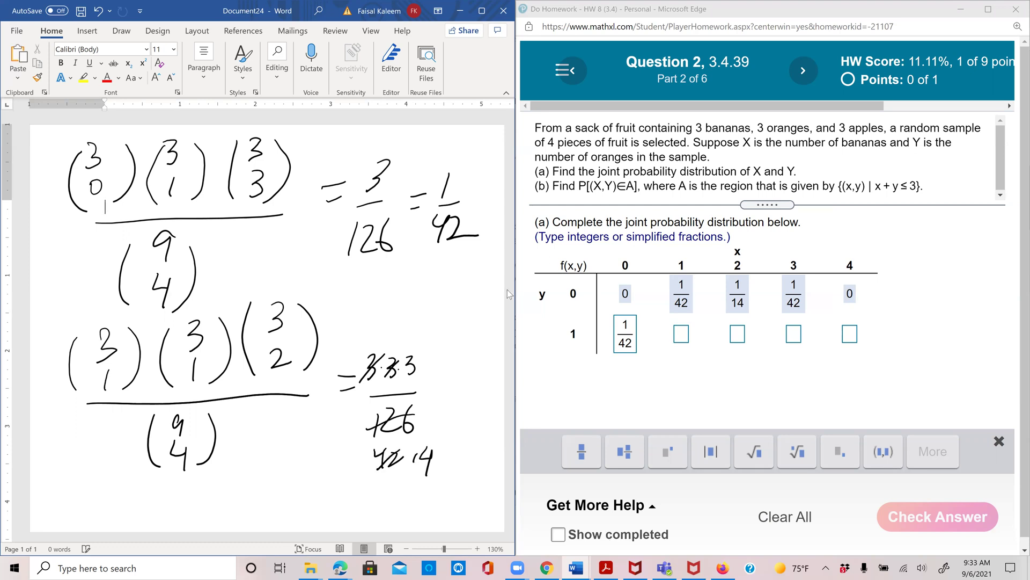
Step: Enter 3/14 as f(1,1) in the MathXL table
{"action": "left_click", "coordinate": [684, 334]}
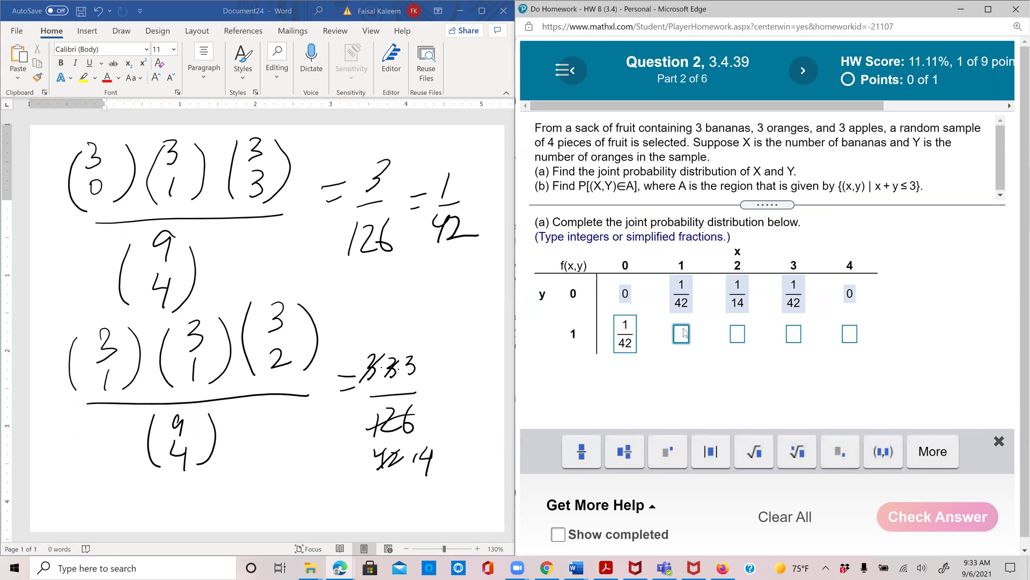
{"action": "type", "text": "3/14"}
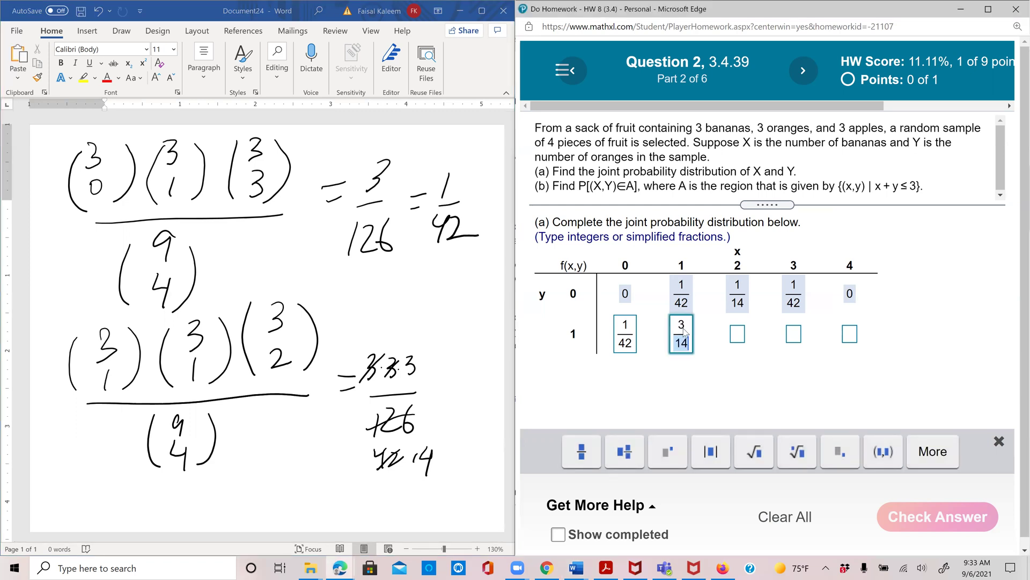
{"action": "left_click", "coordinate": [739, 334]}
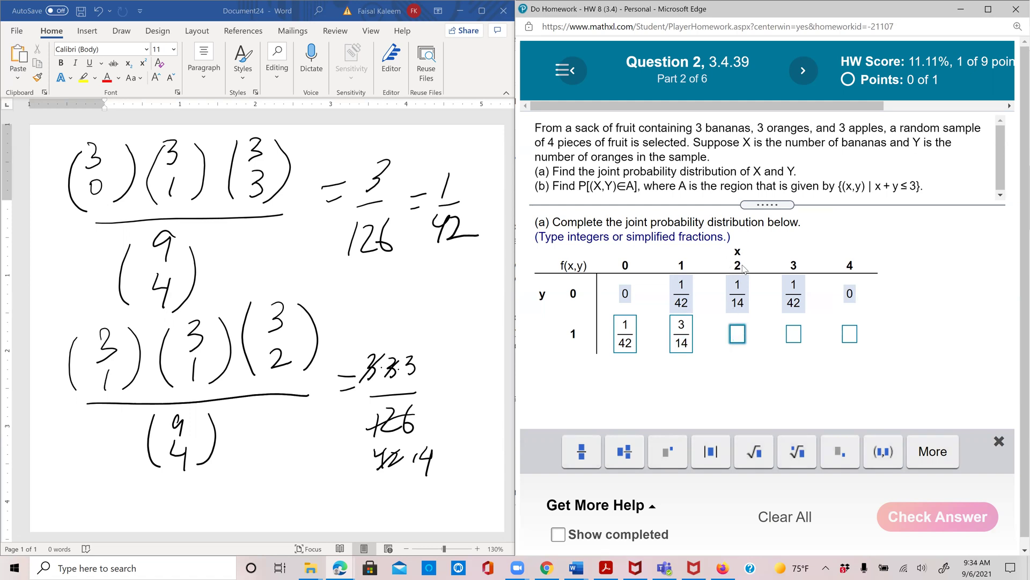
{"action": "scroll", "coordinate": [239, 304], "scroll_direction": "down", "scroll_amount": 5}
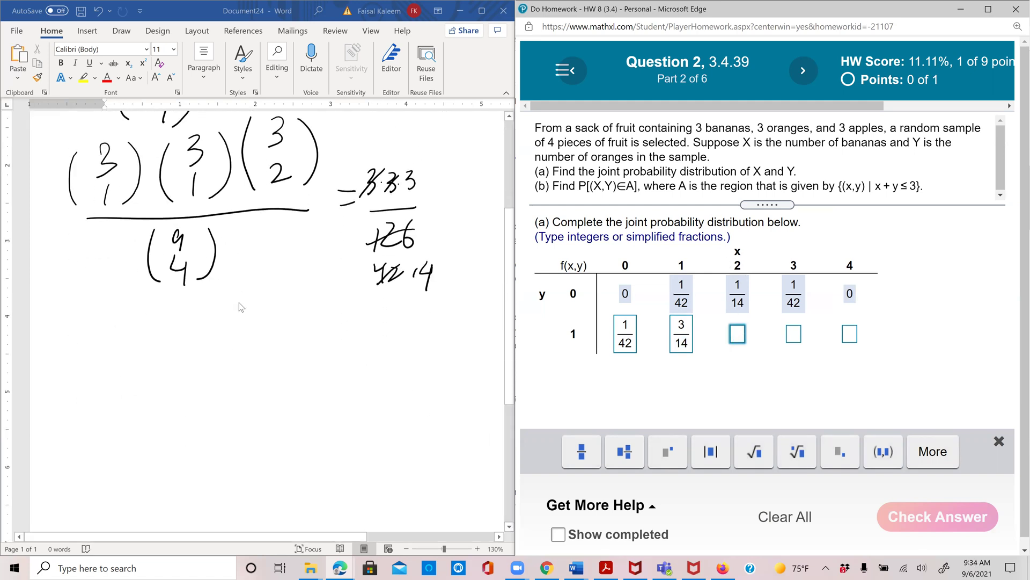
Step: Handwrite (3 2)(3 1)(3 1) over (9 4) in Word
{"action": "mouse_move", "coordinate": [87, 311]}
{"action": "left_mouse_down"}
{"action": "mouse_move", "coordinate": [87, 335]}
{"action": "mouse_move", "coordinate": [102, 364]}
{"action": "left_mouse_up"}
{"action": "left_click_drag", "start_coordinate": [119, 317], "coordinate": [111, 374]}
{"action": "left_click_drag", "start_coordinate": [65, 326], "coordinate": [69, 377]}
{"action": "mouse_move", "coordinate": [156, 308]}
{"action": "left_mouse_down"}
{"action": "mouse_move", "coordinate": [154, 339]}
{"action": "mouse_move", "coordinate": [173, 369]}
{"action": "mouse_move", "coordinate": [140, 367]}
{"action": "left_mouse_up"}
{"action": "mouse_move", "coordinate": [229, 300]}
{"action": "left_mouse_down"}
{"action": "mouse_move", "coordinate": [225, 365]}
{"action": "mouse_move", "coordinate": [241, 370]}
{"action": "mouse_move", "coordinate": [210, 370]}
{"action": "left_mouse_up"}
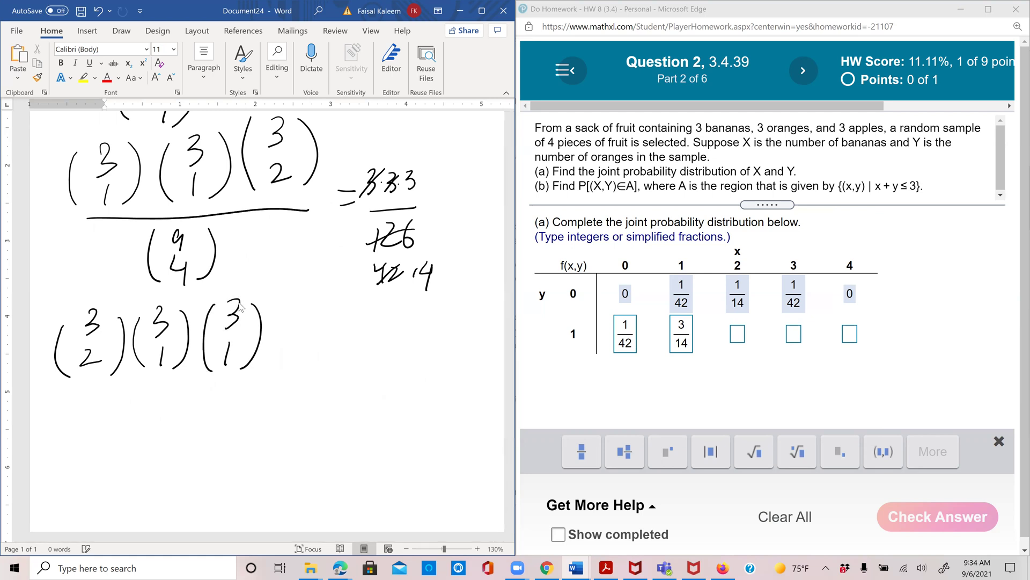
{"action": "left_click_drag", "start_coordinate": [79, 398], "coordinate": [257, 391]}
{"action": "left_click_drag", "start_coordinate": [164, 403], "coordinate": [161, 451]}
{"action": "left_click_drag", "start_coordinate": [161, 444], "coordinate": [160, 471]}
{"action": "left_click_drag", "start_coordinate": [183, 413], "coordinate": [166, 468]}
{"action": "left_click_drag", "start_coordinate": [134, 423], "coordinate": [136, 466]}
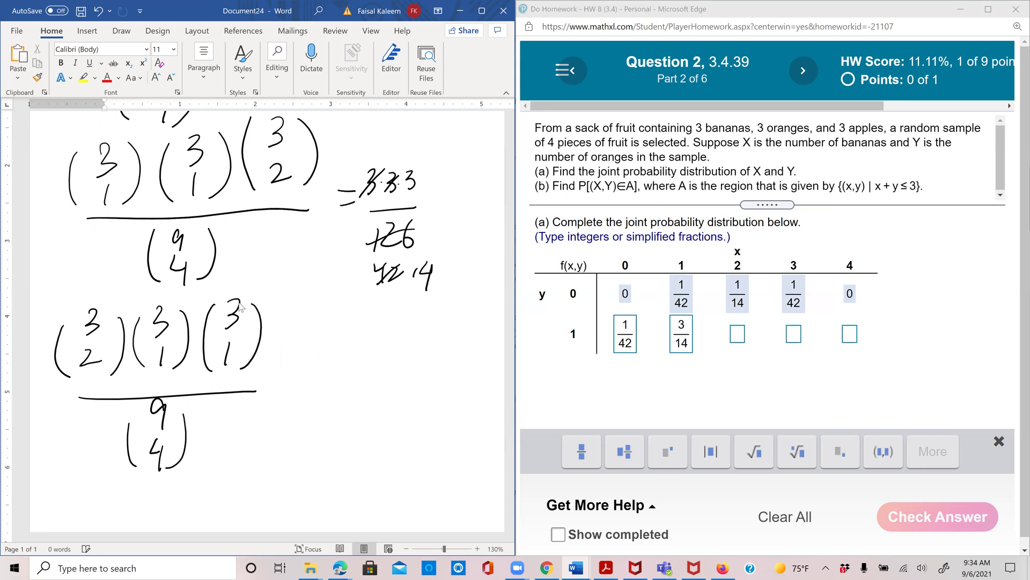
Step: Write the result as 9/126 over a fraction of 14, and begin entering it for x=2, y=1
{"action": "mouse_move", "coordinate": [338, 338]}
{"action": "left_mouse_down"}
{"action": "mouse_move", "coordinate": [331, 369]}
{"action": "mouse_move", "coordinate": [356, 375]}
{"action": "left_mouse_up"}
{"action": "mouse_move", "coordinate": [312, 402]}
{"action": "left_mouse_down"}
{"action": "mouse_move", "coordinate": [308, 425]}
{"action": "mouse_move", "coordinate": [337, 414]}
{"action": "left_mouse_up"}
{"action": "left_click_drag", "start_coordinate": [385, 366], "coordinate": [398, 363]}
{"action": "left_click_drag", "start_coordinate": [381, 378], "coordinate": [400, 372]}
{"action": "left_click_drag", "start_coordinate": [431, 338], "coordinate": [418, 363]}
{"action": "mouse_move", "coordinate": [407, 376]}
{"action": "left_mouse_down"}
{"action": "mouse_move", "coordinate": [434, 372]}
{"action": "mouse_move", "coordinate": [412, 401]}
{"action": "mouse_move", "coordinate": [434, 395]}
{"action": "left_mouse_up"}
{"action": "left_click_drag", "start_coordinate": [433, 385], "coordinate": [431, 418]}
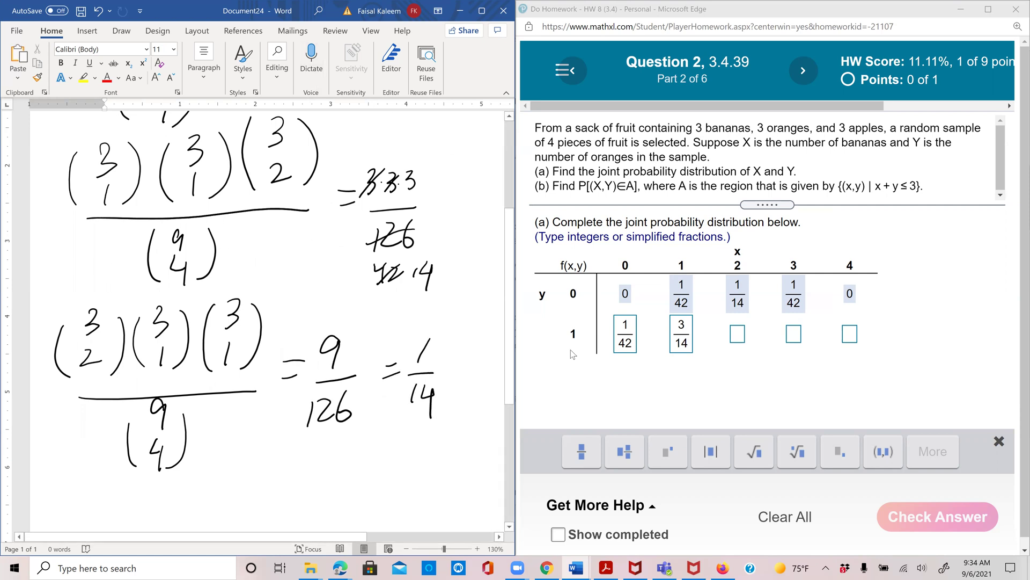
{"action": "left_click", "coordinate": [736, 335]}
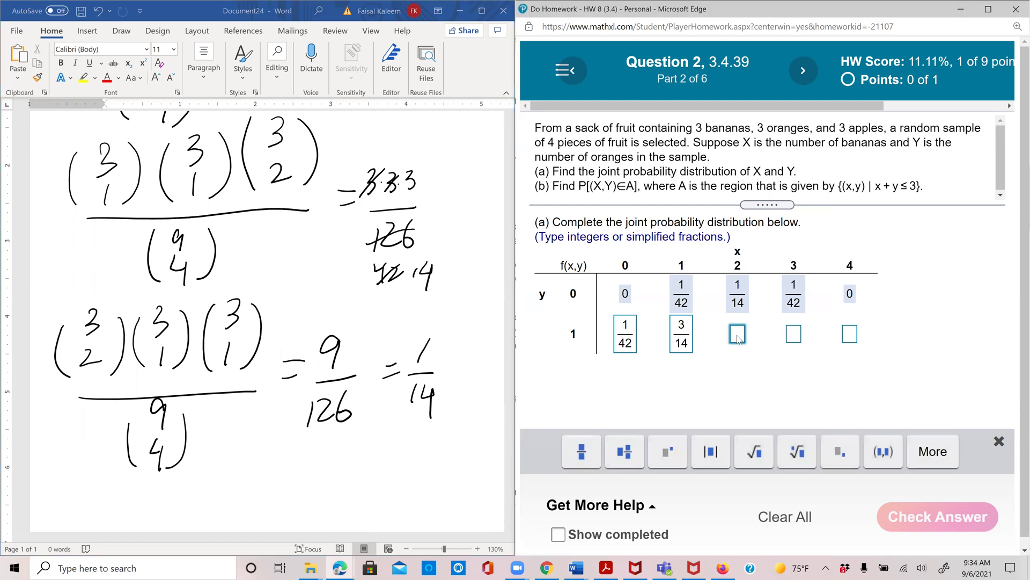
{"action": "type", "text": "1"}
Step: Correct the working to 27/126 = 3/14 and enter 3/14 as f(2,1)
{"action": "mouse_move", "coordinate": [344, 341]}
{"action": "left_mouse_down"}
{"action": "mouse_move", "coordinate": [346, 364]}
{"action": "mouse_move", "coordinate": [361, 363]}
{"action": "left_mouse_up"}
{"action": "mouse_move", "coordinate": [365, 339]}
{"action": "left_mouse_down"}
{"action": "mouse_move", "coordinate": [382, 339]}
{"action": "mouse_move", "coordinate": [374, 365]}
{"action": "left_mouse_up"}
{"action": "left_click_drag", "start_coordinate": [412, 333], "coordinate": [414, 361]}
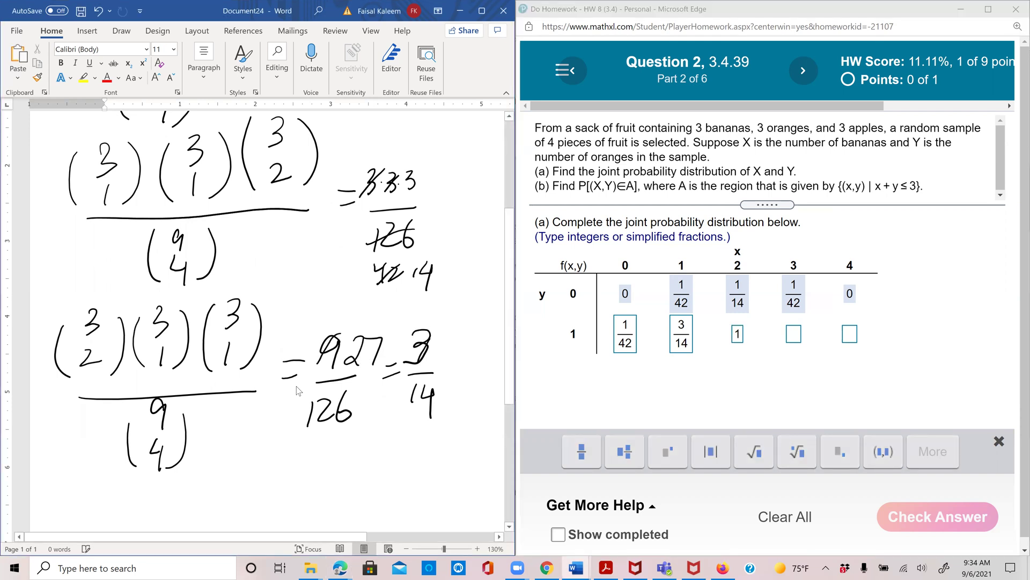
{"action": "left_click", "coordinate": [696, 385]}
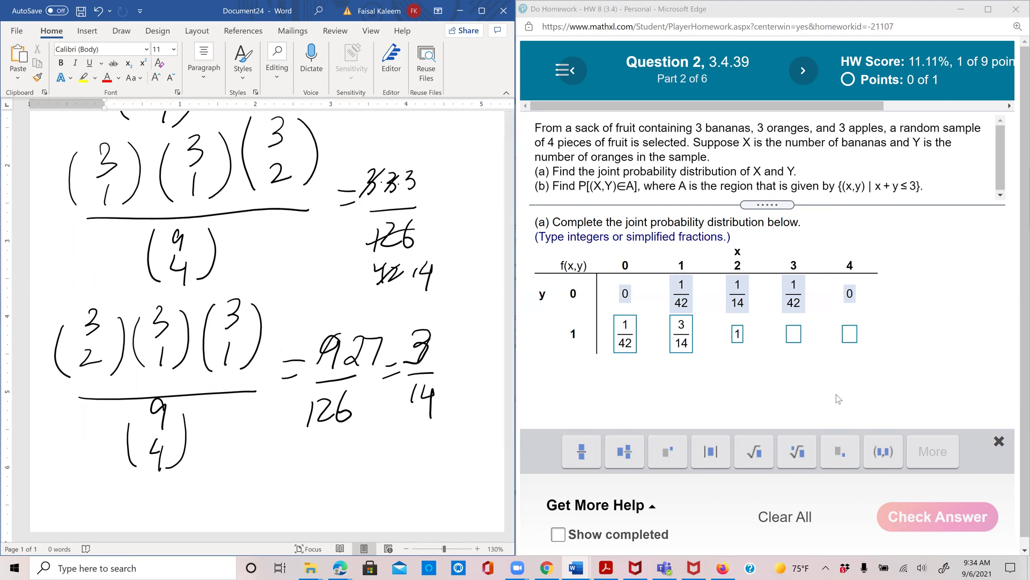
{"action": "left_click", "coordinate": [739, 334]}
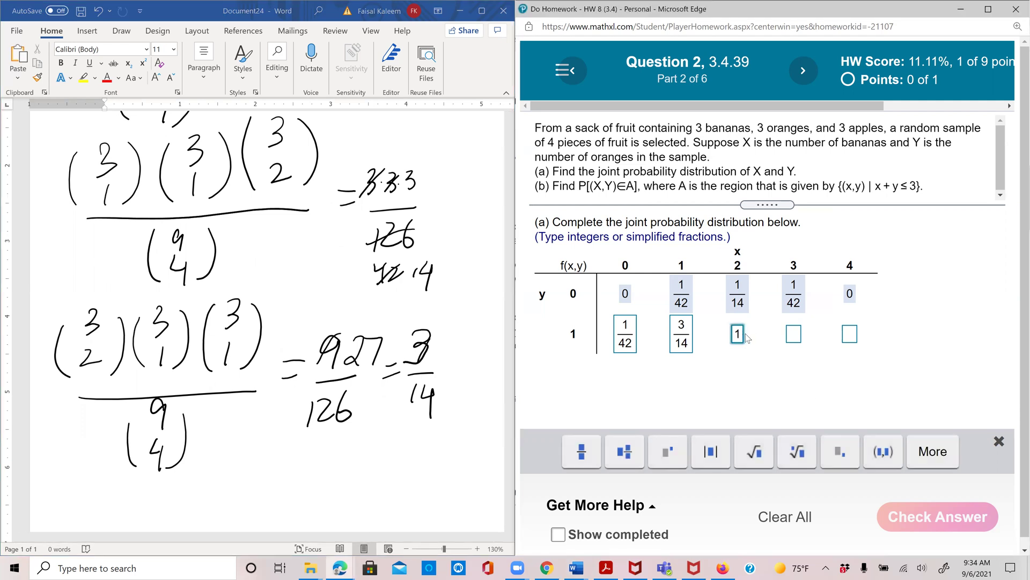
{"action": "type", "text": "3/14"}
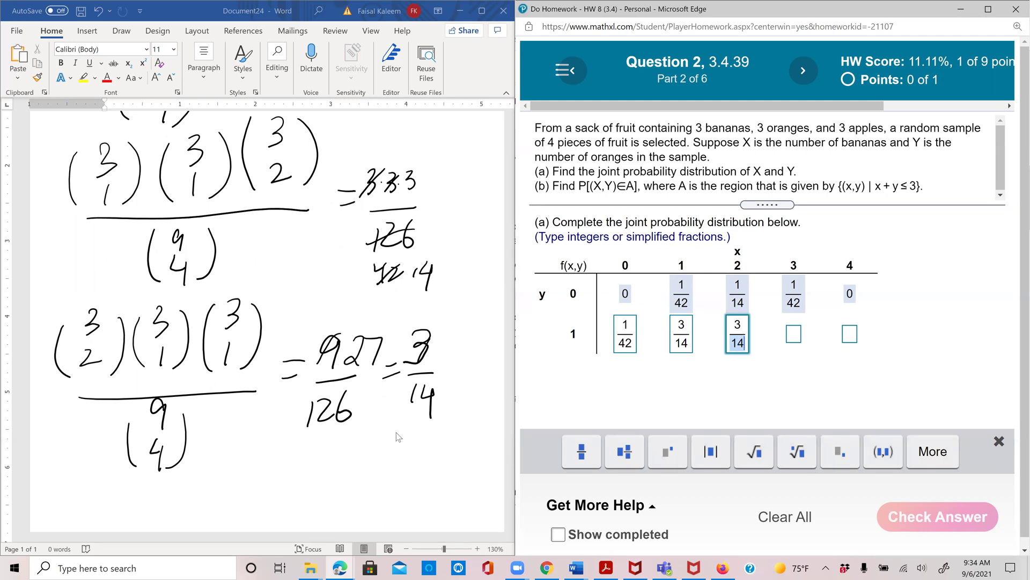
{"action": "scroll", "coordinate": [399, 437], "scroll_direction": "down", "scroll_amount": 3}
{"action": "left_click", "coordinate": [797, 340]}
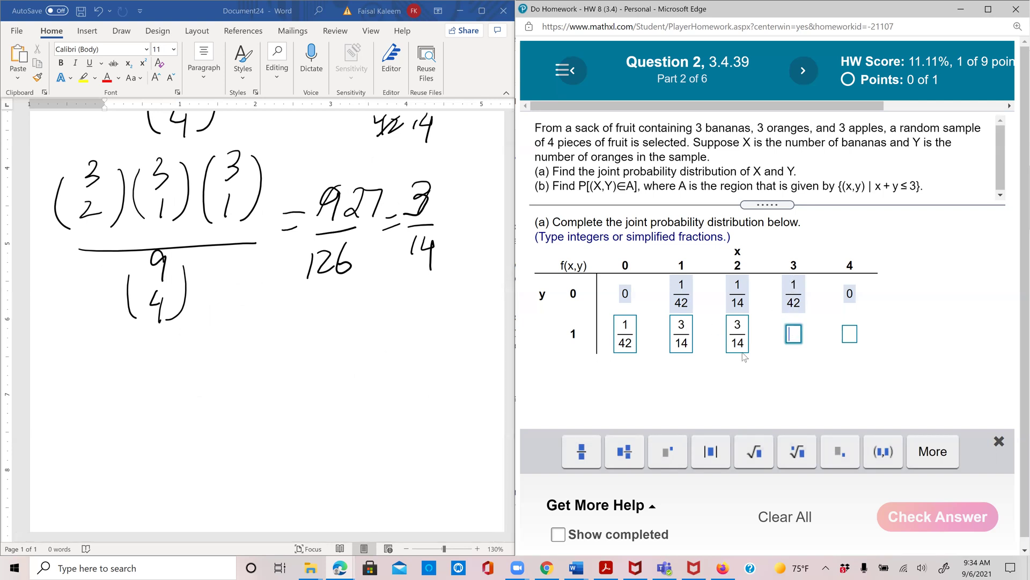
Step: Handwrite the binomials (3 3)(3 1)(3 0) in Word
{"action": "mouse_move", "coordinate": [84, 350]}
{"action": "left_mouse_down"}
{"action": "mouse_move", "coordinate": [97, 363]}
{"action": "mouse_move", "coordinate": [85, 406]}
{"action": "left_mouse_up"}
{"action": "left_click_drag", "start_coordinate": [119, 351], "coordinate": [105, 406]}
{"action": "left_click_drag", "start_coordinate": [66, 364], "coordinate": [69, 417]}
{"action": "left_click_drag", "start_coordinate": [176, 351], "coordinate": [167, 369]}
{"action": "left_click_drag", "start_coordinate": [171, 379], "coordinate": [170, 404]}
{"action": "mouse_move", "coordinate": [189, 348]}
{"action": "left_mouse_down"}
{"action": "mouse_move", "coordinate": [196, 394]}
{"action": "mouse_move", "coordinate": [183, 403]}
{"action": "left_mouse_up"}
{"action": "mouse_move", "coordinate": [153, 349]}
{"action": "left_mouse_down"}
{"action": "mouse_move", "coordinate": [145, 388]}
{"action": "mouse_move", "coordinate": [156, 406]}
{"action": "left_mouse_up"}
{"action": "left_click_drag", "start_coordinate": [240, 336], "coordinate": [242, 400]}
{"action": "left_click_drag", "start_coordinate": [273, 337], "coordinate": [269, 401]}
{"action": "left_click_drag", "start_coordinate": [232, 333], "coordinate": [231, 400]}
Step: Add the fraction bar with (9 4) as the denominator
{"action": "left_click_drag", "start_coordinate": [74, 424], "coordinate": [271, 423]}
{"action": "left_click_drag", "start_coordinate": [155, 438], "coordinate": [148, 475]}
{"action": "mouse_move", "coordinate": [136, 478]}
{"action": "left_mouse_down"}
{"action": "mouse_move", "coordinate": [150, 493]}
{"action": "mouse_move", "coordinate": [145, 514]}
{"action": "left_mouse_up"}
{"action": "left_click_drag", "start_coordinate": [162, 447], "coordinate": [162, 512]}
{"action": "left_click_drag", "start_coordinate": [115, 454], "coordinate": [116, 512]}
Step: Write = 3/126 = 1/42 as the simplified result
{"action": "left_click_drag", "start_coordinate": [312, 397], "coordinate": [333, 394]}
{"action": "left_click_drag", "start_coordinate": [317, 409], "coordinate": [318, 410]}
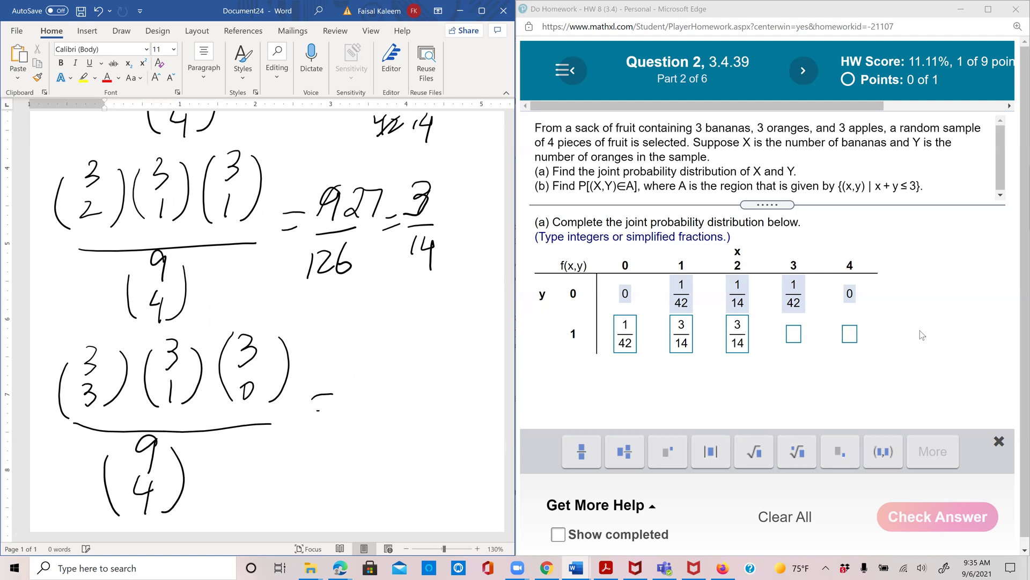
{"action": "mouse_move", "coordinate": [356, 363]}
{"action": "left_mouse_down"}
{"action": "mouse_move", "coordinate": [353, 401]}
{"action": "mouse_move", "coordinate": [389, 412]}
{"action": "mouse_move", "coordinate": [350, 475]}
{"action": "mouse_move", "coordinate": [386, 472]}
{"action": "left_mouse_up"}
{"action": "left_click_drag", "start_coordinate": [400, 434], "coordinate": [383, 465]}
{"action": "left_click_drag", "start_coordinate": [412, 401], "coordinate": [428, 399]}
{"action": "left_click_drag", "start_coordinate": [417, 411], "coordinate": [470, 404]}
{"action": "mouse_move", "coordinate": [449, 415]}
{"action": "left_mouse_down"}
{"action": "mouse_move", "coordinate": [445, 428]}
{"action": "mouse_move", "coordinate": [460, 427]}
{"action": "left_mouse_up"}
{"action": "mouse_move", "coordinate": [455, 424]}
{"action": "left_mouse_down"}
{"action": "mouse_move", "coordinate": [454, 446]}
{"action": "mouse_move", "coordinate": [490, 436]}
{"action": "left_mouse_up"}
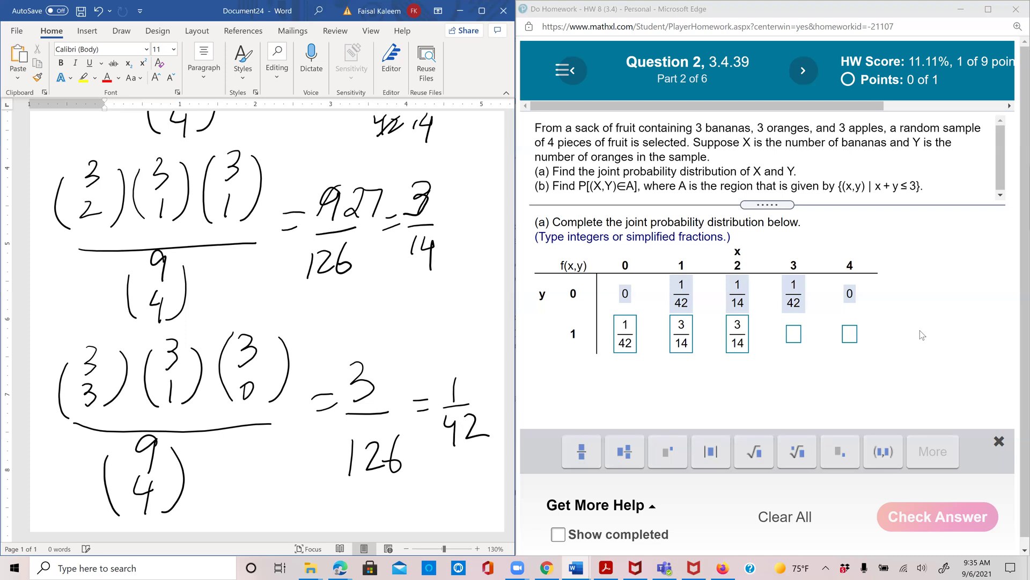
Step: Enter 1/42 for x=3 and 0 for x=4 in row y=1, then check the answer
{"action": "left_click", "coordinate": [793, 335]}
{"action": "type", "text": "1/42"}
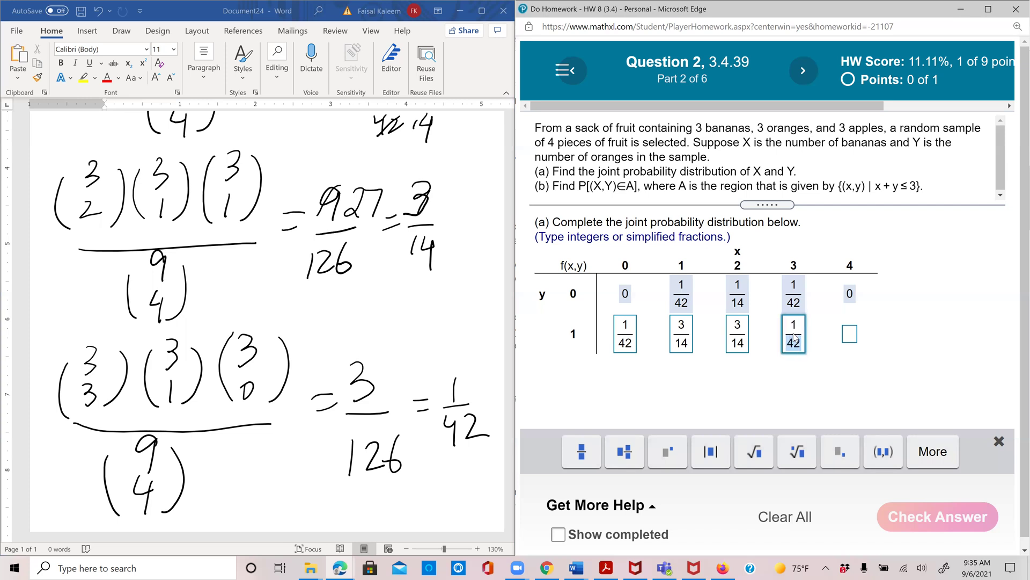
{"action": "left_click", "coordinate": [852, 337]}
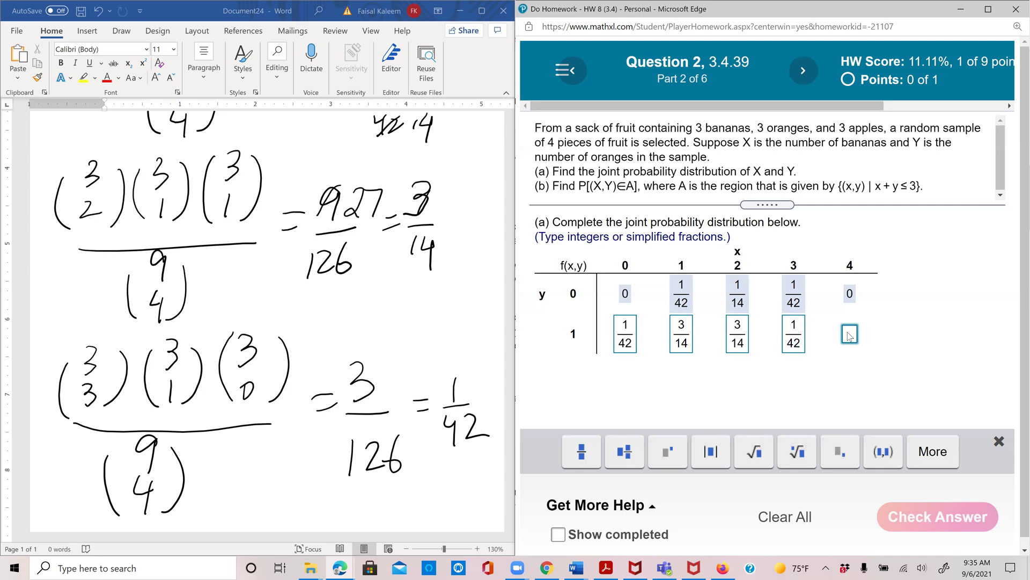
{"action": "type", "text": "0"}
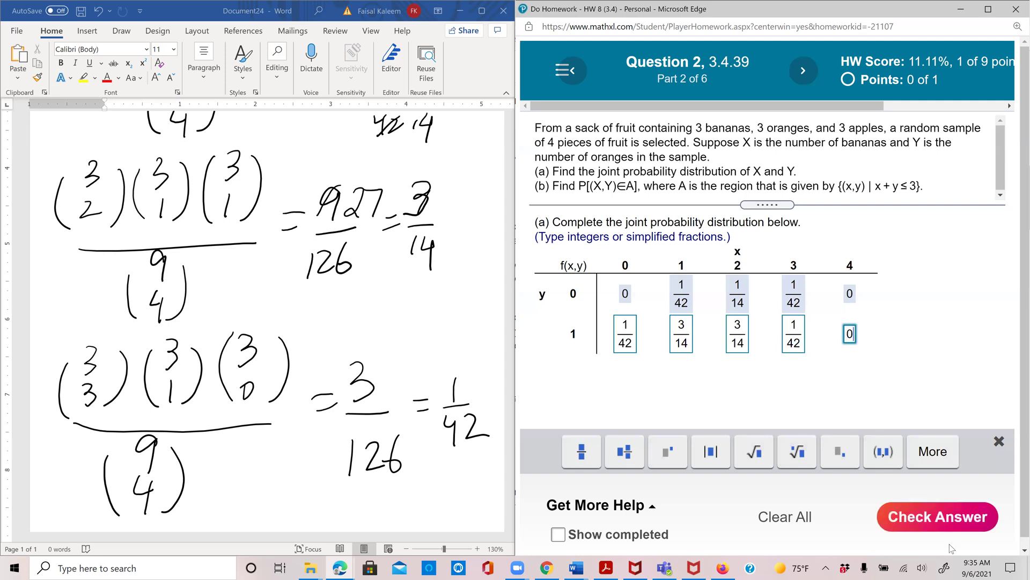
{"action": "key", "text": "Return"}
{"action": "left_click", "coordinate": [773, 337]}
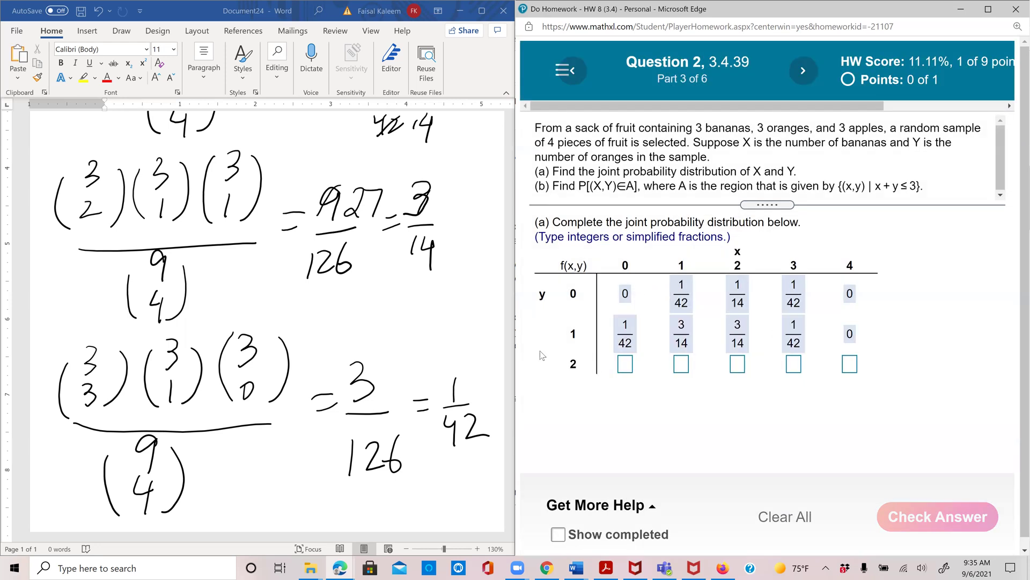
Step: Create a new blank Word document, Document25, and maximize its window
{"action": "scroll", "coordinate": [569, 371], "scroll_direction": "down", "scroll_amount": 1}
{"action": "scroll", "coordinate": [314, 399], "scroll_direction": "down", "scroll_amount": 3}
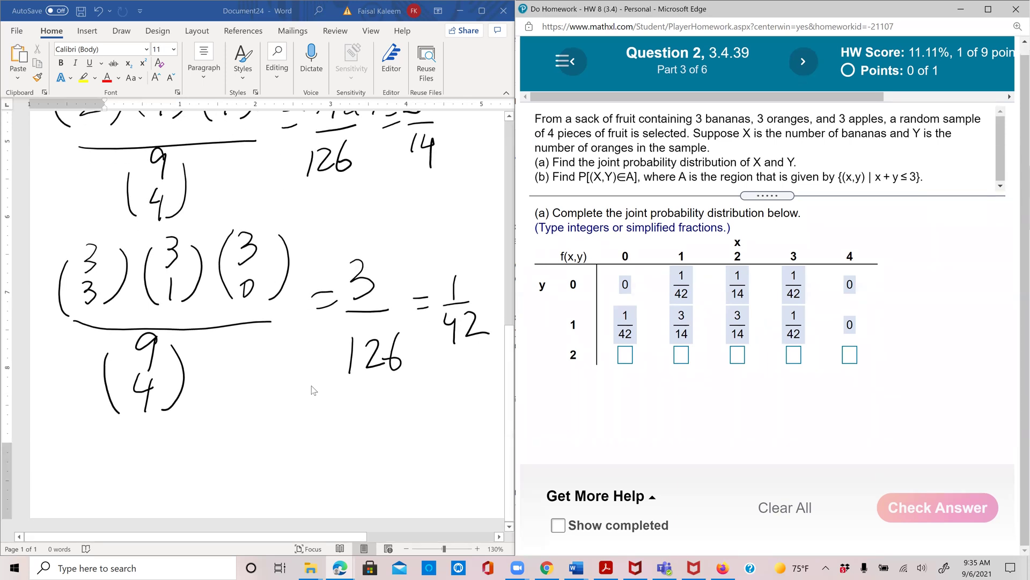
{"action": "left_click", "coordinate": [85, 34]}
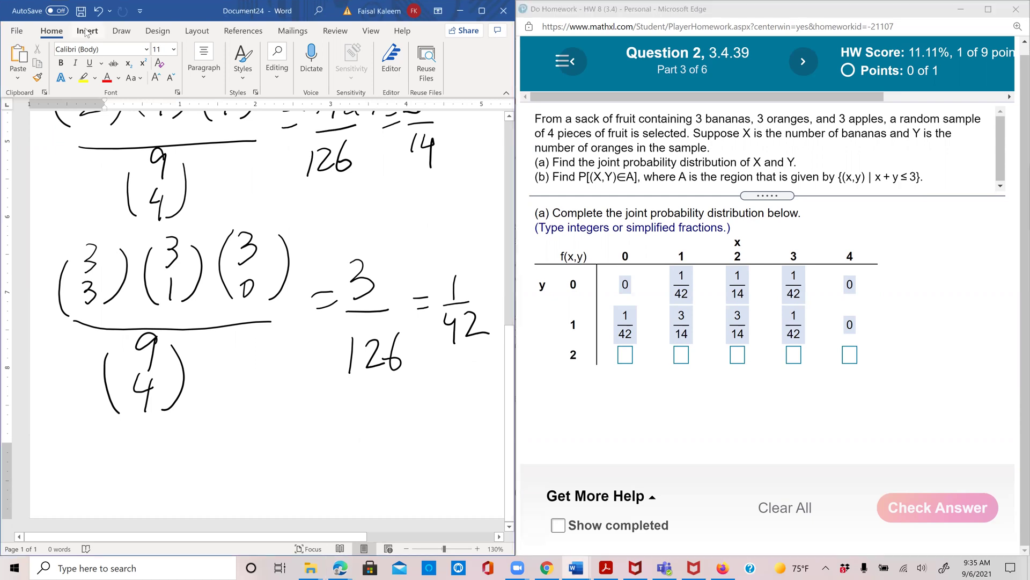
{"action": "left_click", "coordinate": [18, 32]}
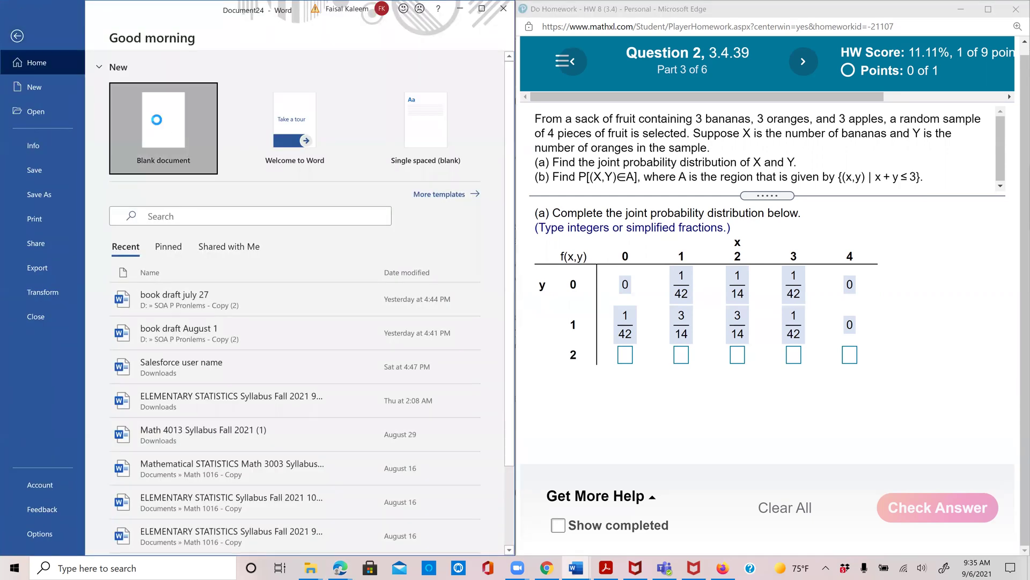
{"action": "left_click", "coordinate": [18, 33]}
{"action": "left_click_drag", "start_coordinate": [446, 11], "coordinate": [220, 40]}
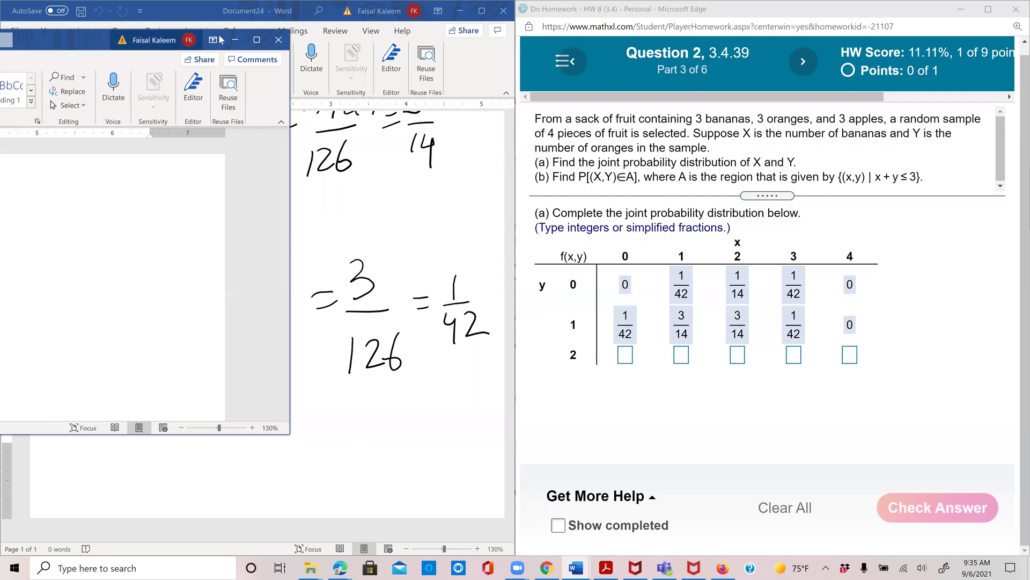
{"action": "left_click", "coordinate": [257, 39]}
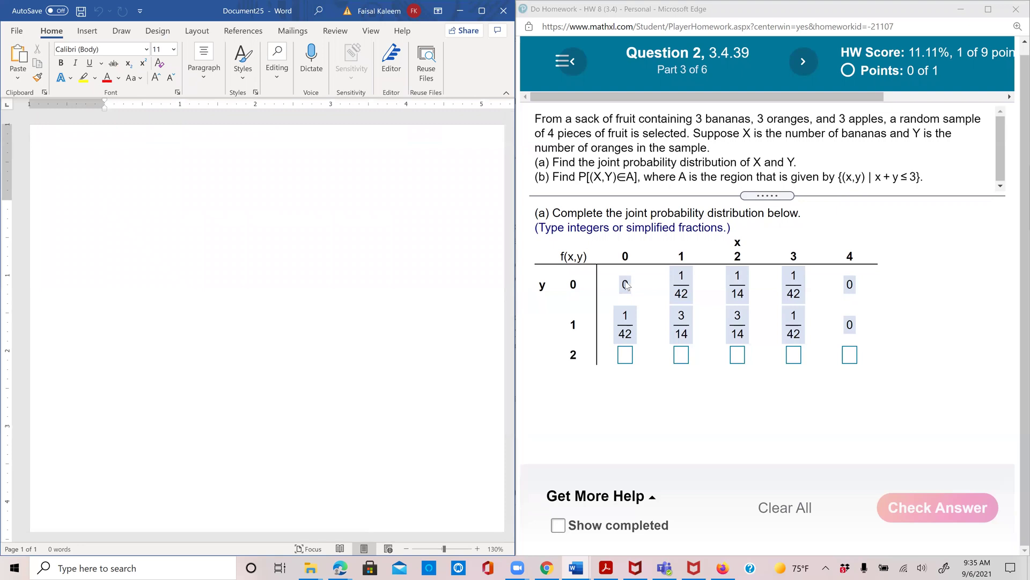
Step: Handwrite (3 0)(3 2)(3 2) over (9 4) in the new document
{"action": "mouse_move", "coordinate": [60, 144]}
{"action": "left_mouse_down"}
{"action": "mouse_move", "coordinate": [78, 157]}
{"action": "mouse_move", "coordinate": [60, 171]}
{"action": "mouse_move", "coordinate": [62, 191]}
{"action": "left_mouse_up"}
{"action": "left_click_drag", "start_coordinate": [96, 142], "coordinate": [94, 203]}
{"action": "left_click_drag", "start_coordinate": [59, 142], "coordinate": [54, 213]}
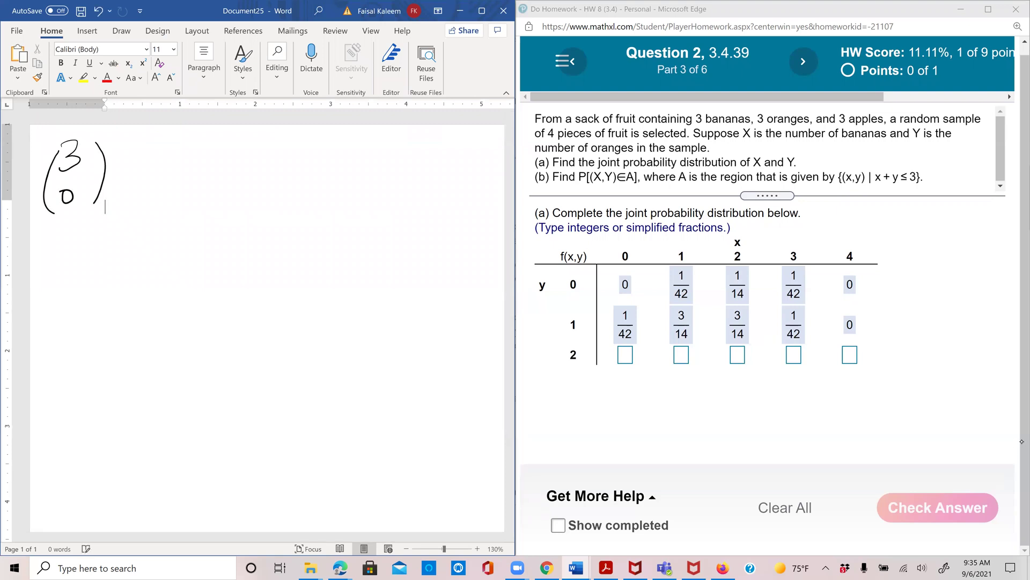
{"action": "mouse_move", "coordinate": [130, 141]}
{"action": "left_mouse_down"}
{"action": "mouse_move", "coordinate": [142, 156]}
{"action": "mouse_move", "coordinate": [129, 167]}
{"action": "left_mouse_up"}
{"action": "left_click_drag", "start_coordinate": [133, 184], "coordinate": [157, 201]}
{"action": "left_click_drag", "start_coordinate": [159, 138], "coordinate": [156, 202]}
{"action": "left_click_drag", "start_coordinate": [124, 140], "coordinate": [126, 203]}
{"action": "mouse_move", "coordinate": [201, 132]}
{"action": "left_mouse_down"}
{"action": "mouse_move", "coordinate": [227, 204]}
{"action": "mouse_move", "coordinate": [194, 204]}
{"action": "left_mouse_up"}
{"action": "left_click_drag", "start_coordinate": [59, 230], "coordinate": [244, 219]}
{"action": "left_click_drag", "start_coordinate": [129, 241], "coordinate": [131, 286]}
{"action": "left_click_drag", "start_coordinate": [129, 278], "coordinate": [127, 305]}
{"action": "left_click_drag", "start_coordinate": [155, 245], "coordinate": [144, 301]}
{"action": "left_click_drag", "start_coordinate": [108, 256], "coordinate": [111, 312]}
Step: Reduce it to 9/126 = 1/14 and enter 1/14 as f(0,2)
{"action": "left_click_drag", "start_coordinate": [304, 194], "coordinate": [324, 214]}
{"action": "mouse_move", "coordinate": [301, 232]}
{"action": "left_mouse_down"}
{"action": "mouse_move", "coordinate": [296, 254]}
{"action": "mouse_move", "coordinate": [331, 245]}
{"action": "left_mouse_up"}
{"action": "left_click_drag", "start_coordinate": [359, 210], "coordinate": [372, 208]}
{"action": "left_click_drag", "start_coordinate": [360, 218], "coordinate": [374, 215]}
{"action": "mouse_move", "coordinate": [398, 181]}
{"action": "left_mouse_down"}
{"action": "mouse_move", "coordinate": [397, 206]}
{"action": "mouse_move", "coordinate": [412, 208]}
{"action": "mouse_move", "coordinate": [387, 242]}
{"action": "left_mouse_up"}
{"action": "mouse_move", "coordinate": [402, 220]}
{"action": "left_mouse_down"}
{"action": "mouse_move", "coordinate": [411, 234]}
{"action": "mouse_move", "coordinate": [404, 251]}
{"action": "left_mouse_up"}
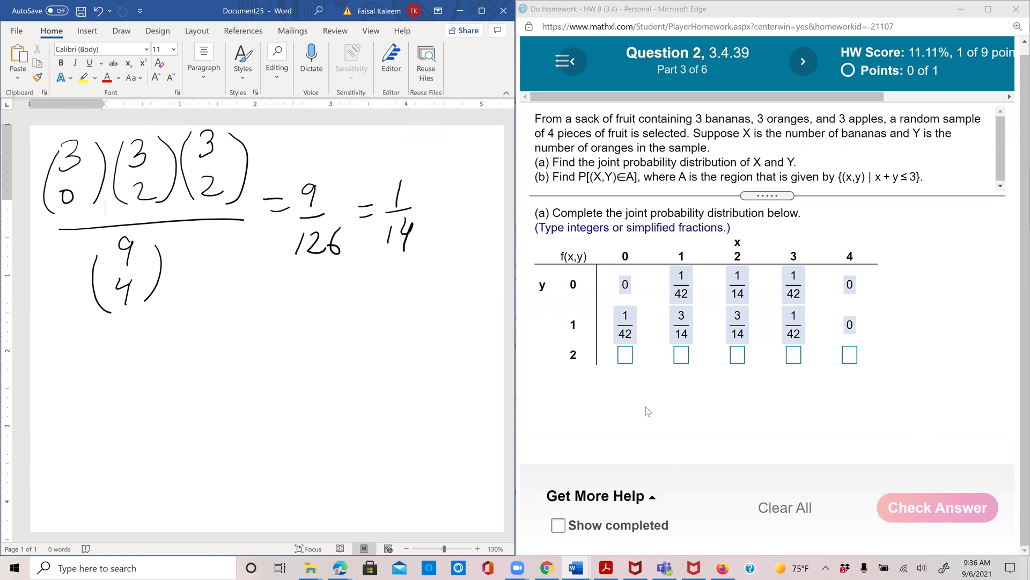
{"action": "left_click", "coordinate": [625, 360]}
{"action": "type", "text": "1/14"}
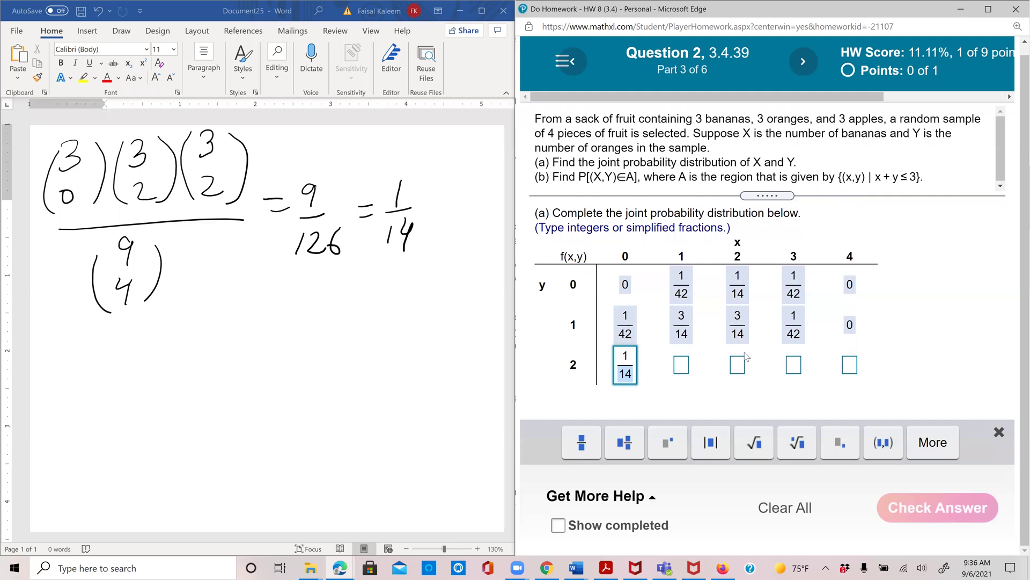
{"action": "left_click", "coordinate": [685, 366]}
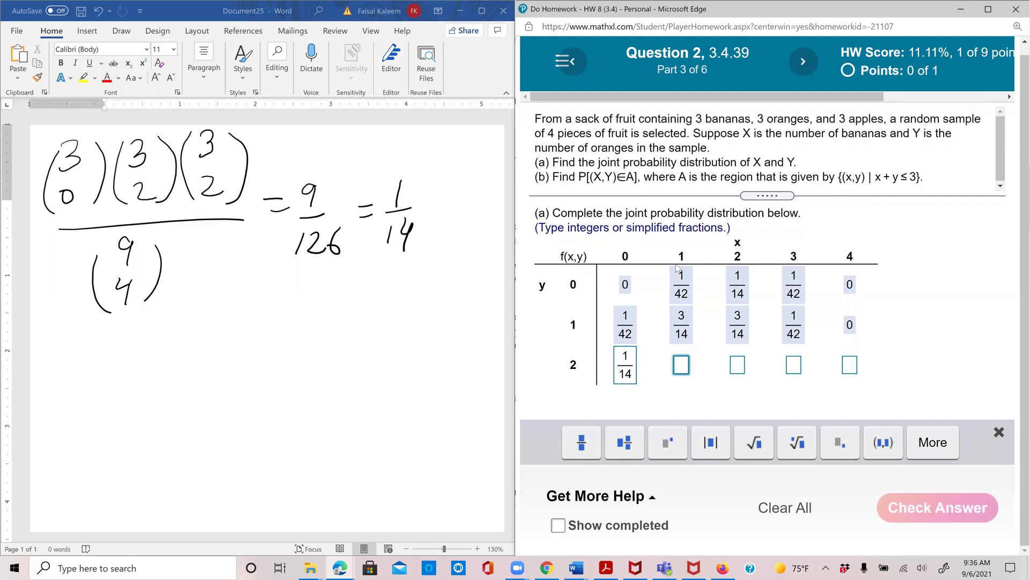
Step: Handwrite (3 1)(3 2)(3 1) over (9 4) below the first fraction
{"action": "mouse_move", "coordinate": [75, 328]}
{"action": "left_mouse_down"}
{"action": "mouse_move", "coordinate": [80, 396]}
{"action": "mouse_move", "coordinate": [92, 393]}
{"action": "mouse_move", "coordinate": [64, 394]}
{"action": "left_mouse_up"}
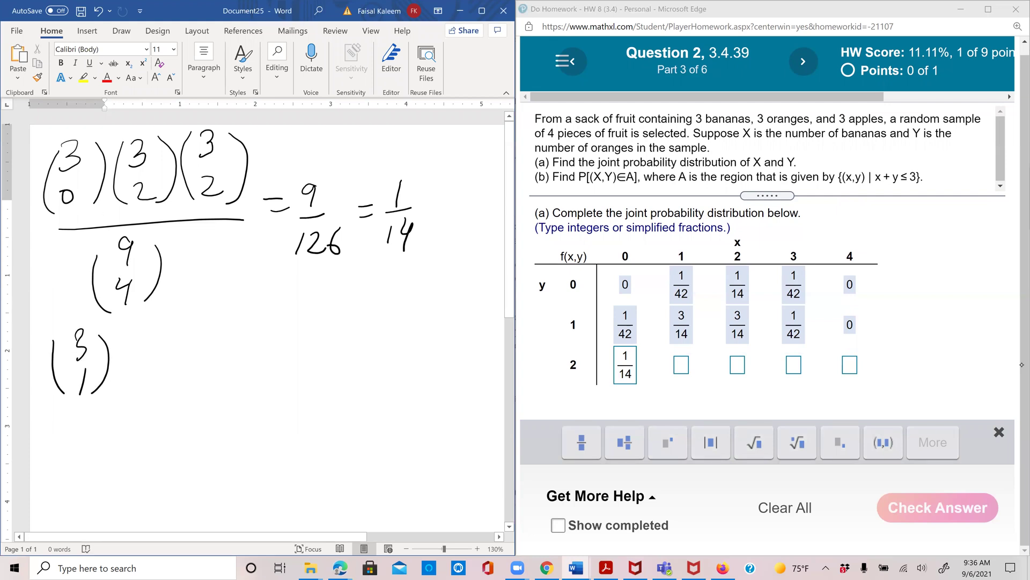
{"action": "mouse_move", "coordinate": [155, 316]}
{"action": "left_mouse_down"}
{"action": "mouse_move", "coordinate": [156, 349]}
{"action": "mouse_move", "coordinate": [142, 333]}
{"action": "mouse_move", "coordinate": [180, 369]}
{"action": "left_mouse_up"}
{"action": "left_click_drag", "start_coordinate": [191, 319], "coordinate": [189, 380]}
{"action": "left_click_drag", "start_coordinate": [144, 329], "coordinate": [147, 388]}
{"action": "mouse_move", "coordinate": [234, 310]}
{"action": "left_mouse_down"}
{"action": "mouse_move", "coordinate": [235, 374]}
{"action": "mouse_move", "coordinate": [262, 379]}
{"action": "mouse_move", "coordinate": [207, 352]}
{"action": "mouse_move", "coordinate": [224, 379]}
{"action": "left_mouse_up"}
{"action": "left_click_drag", "start_coordinate": [58, 411], "coordinate": [286, 397]}
{"action": "left_click_drag", "start_coordinate": [153, 407], "coordinate": [152, 499]}
{"action": "left_click_drag", "start_coordinate": [180, 429], "coordinate": [164, 490]}
{"action": "left_click_drag", "start_coordinate": [121, 434], "coordinate": [124, 492]}
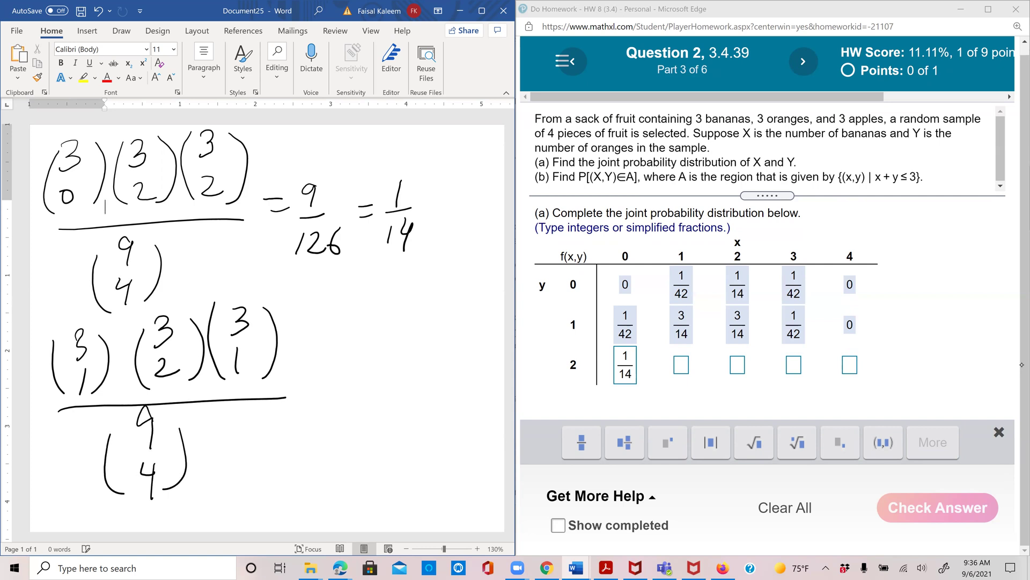
Step: Reduce it to 27/126 = 3/14 and enter 3/14 as f(1,2)
{"action": "left_click_drag", "start_coordinate": [354, 349], "coordinate": [391, 382]}
{"action": "left_click_drag", "start_coordinate": [358, 410], "coordinate": [380, 421]}
{"action": "mouse_move", "coordinate": [463, 343]}
{"action": "left_mouse_down"}
{"action": "mouse_move", "coordinate": [451, 366]}
{"action": "mouse_move", "coordinate": [471, 375]}
{"action": "mouse_move", "coordinate": [435, 425]}
{"action": "mouse_move", "coordinate": [453, 396]}
{"action": "mouse_move", "coordinate": [455, 436]}
{"action": "left_mouse_up"}
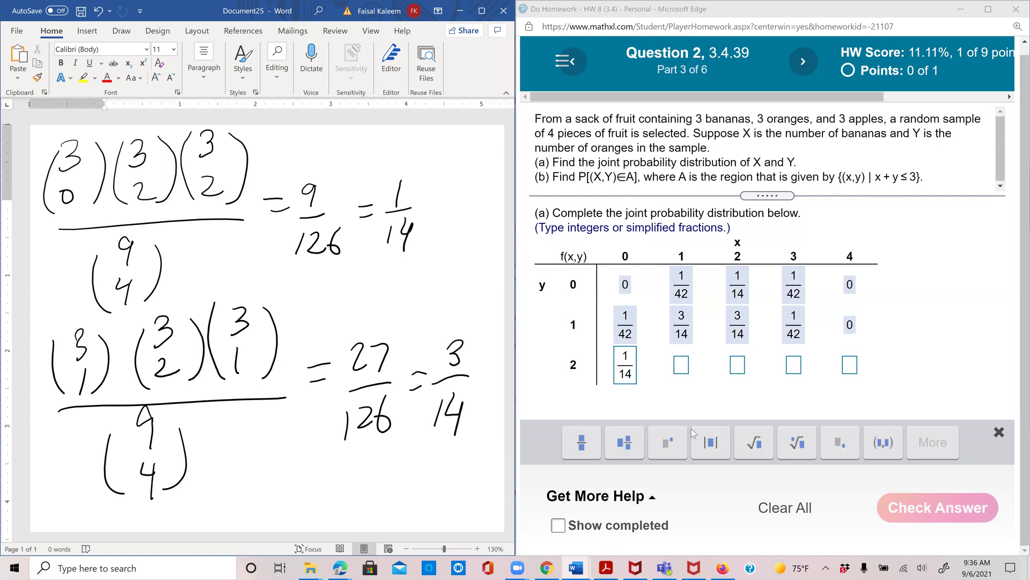
{"action": "left_click", "coordinate": [684, 367]}
{"action": "type", "text": "3/14"}
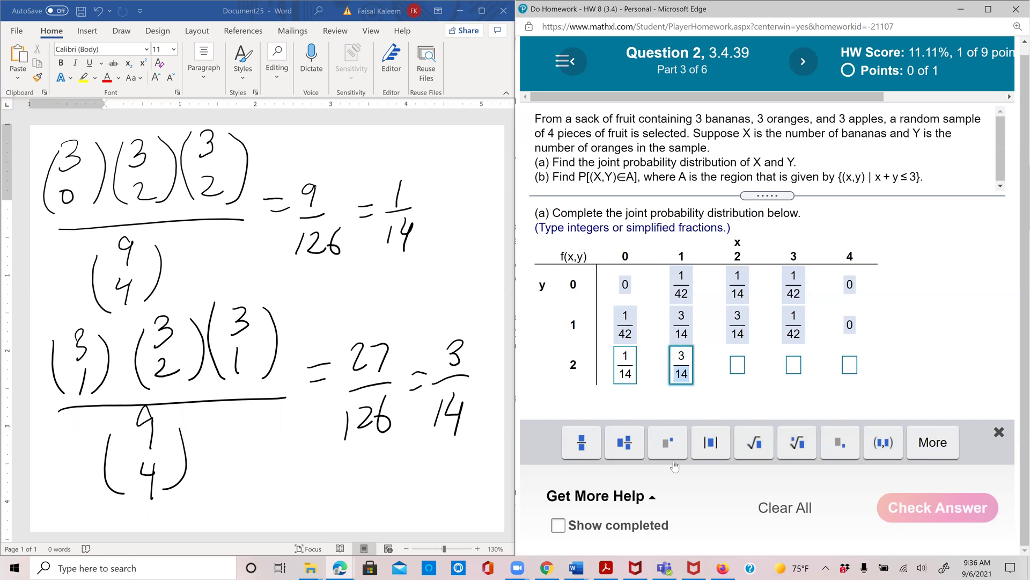
{"action": "left_click", "coordinate": [738, 366]}
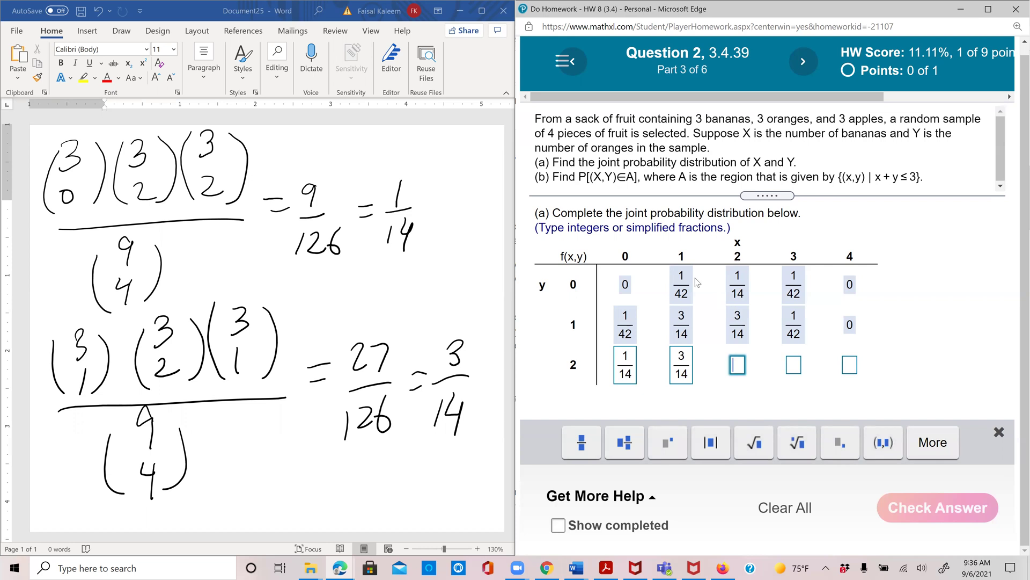
Step: Handwrite the numerator binomials (3 over 2)(3 over 2)(3 over 0) in Word
{"action": "scroll", "coordinate": [288, 299], "scroll_direction": "down", "scroll_amount": 8}
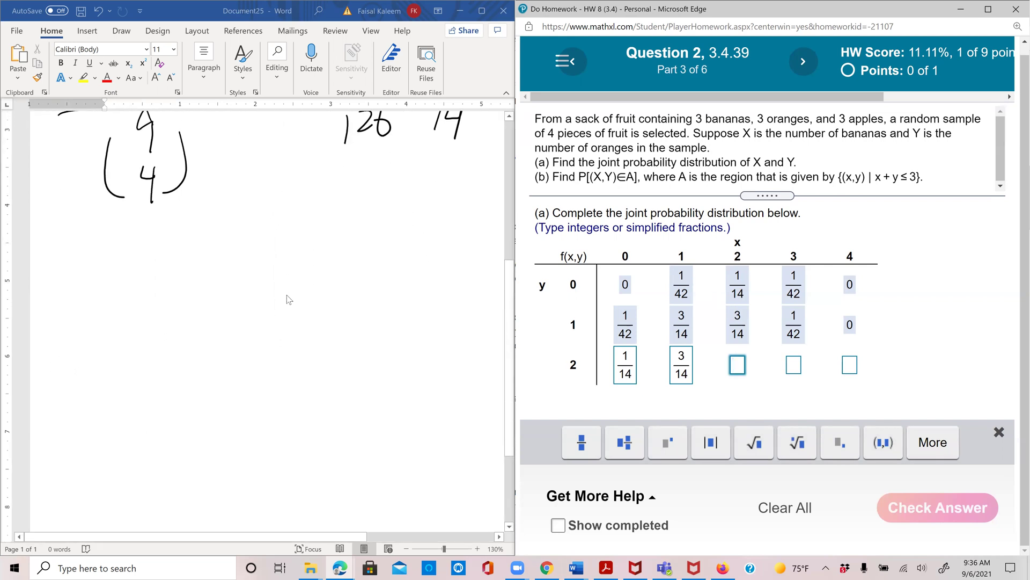
{"action": "mouse_move", "coordinate": [86, 253]}
{"action": "left_mouse_down"}
{"action": "mouse_move", "coordinate": [106, 263]}
{"action": "mouse_move", "coordinate": [86, 265]}
{"action": "left_mouse_up"}
{"action": "left_click_drag", "start_coordinate": [86, 280], "coordinate": [110, 291]}
{"action": "mouse_move", "coordinate": [125, 241]}
{"action": "left_mouse_down"}
{"action": "mouse_move", "coordinate": [133, 277]}
{"action": "mouse_move", "coordinate": [111, 299]}
{"action": "left_mouse_up"}
{"action": "left_click_drag", "start_coordinate": [76, 251], "coordinate": [78, 309]}
{"action": "mouse_move", "coordinate": [182, 231]}
{"action": "left_mouse_down"}
{"action": "mouse_move", "coordinate": [176, 253]}
{"action": "mouse_move", "coordinate": [208, 289]}
{"action": "left_mouse_up"}
{"action": "left_click_drag", "start_coordinate": [214, 231], "coordinate": [210, 294]}
{"action": "left_click_drag", "start_coordinate": [171, 236], "coordinate": [174, 297]}
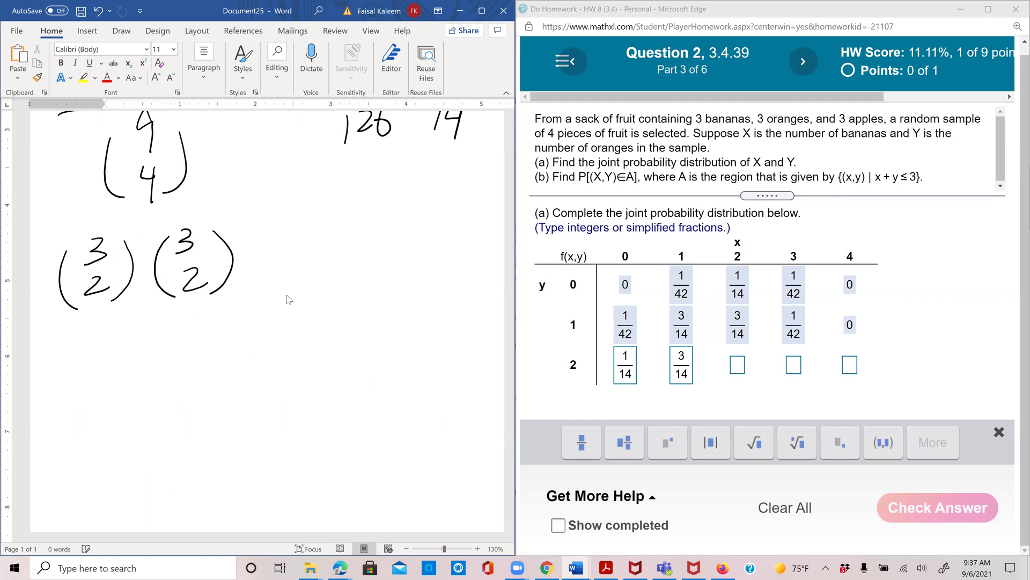
{"action": "mouse_move", "coordinate": [267, 221]}
{"action": "left_mouse_down"}
{"action": "mouse_move", "coordinate": [280, 236]}
{"action": "mouse_move", "coordinate": [266, 251]}
{"action": "mouse_move", "coordinate": [270, 266]}
{"action": "left_mouse_up"}
{"action": "left_click_drag", "start_coordinate": [302, 224], "coordinate": [290, 287]}
{"action": "left_click_drag", "start_coordinate": [256, 228], "coordinate": [249, 290]}
Step: Add the fraction bar over (9 over 4) and the result = 9/126 = 1/14
{"action": "left_click_drag", "start_coordinate": [76, 324], "coordinate": [288, 309]}
{"action": "mouse_move", "coordinate": [164, 329]}
{"action": "left_mouse_down"}
{"action": "mouse_move", "coordinate": [153, 338]}
{"action": "mouse_move", "coordinate": [172, 382]}
{"action": "left_mouse_up"}
{"action": "left_click_drag", "start_coordinate": [167, 374], "coordinate": [163, 406]}
{"action": "left_click_drag", "start_coordinate": [181, 340], "coordinate": [168, 406]}
{"action": "left_click_drag", "start_coordinate": [134, 340], "coordinate": [129, 407]}
{"action": "mouse_move", "coordinate": [326, 286]}
{"action": "left_mouse_down"}
{"action": "mouse_move", "coordinate": [386, 265]}
{"action": "mouse_move", "coordinate": [379, 294]}
{"action": "mouse_move", "coordinate": [396, 300]}
{"action": "mouse_move", "coordinate": [397, 341]}
{"action": "left_mouse_up"}
{"action": "left_click_drag", "start_coordinate": [412, 307], "coordinate": [400, 337]}
{"action": "left_click_drag", "start_coordinate": [424, 286], "coordinate": [476, 290]}
{"action": "mouse_move", "coordinate": [455, 304]}
{"action": "left_mouse_down"}
{"action": "mouse_move", "coordinate": [454, 325]}
{"action": "mouse_move", "coordinate": [471, 312]}
{"action": "mouse_move", "coordinate": [466, 338]}
{"action": "left_mouse_up"}
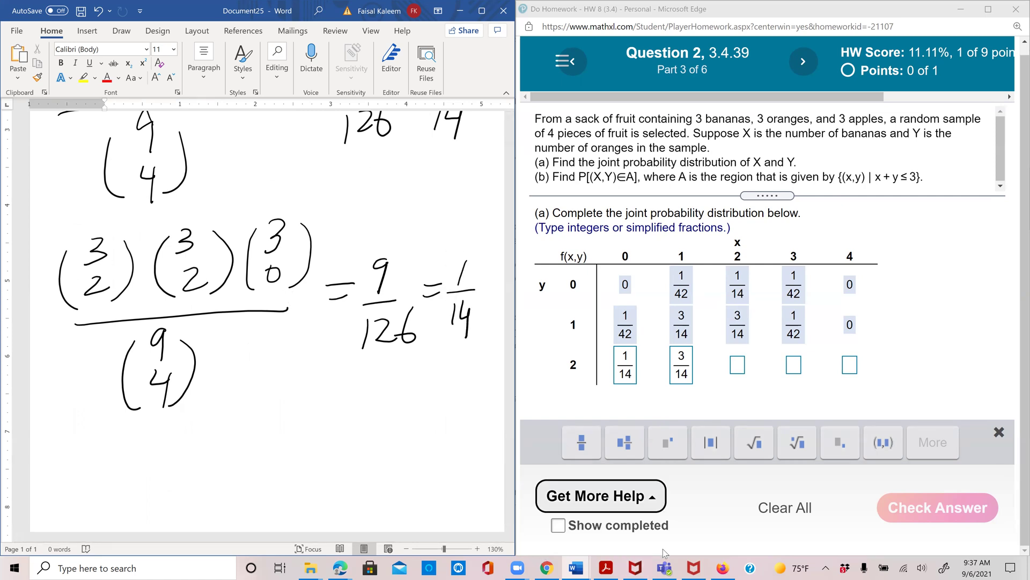
Step: Enter 1/14 for x=2 and 0 for x=3 in MathXL's y=2 row
{"action": "left_click", "coordinate": [739, 366]}
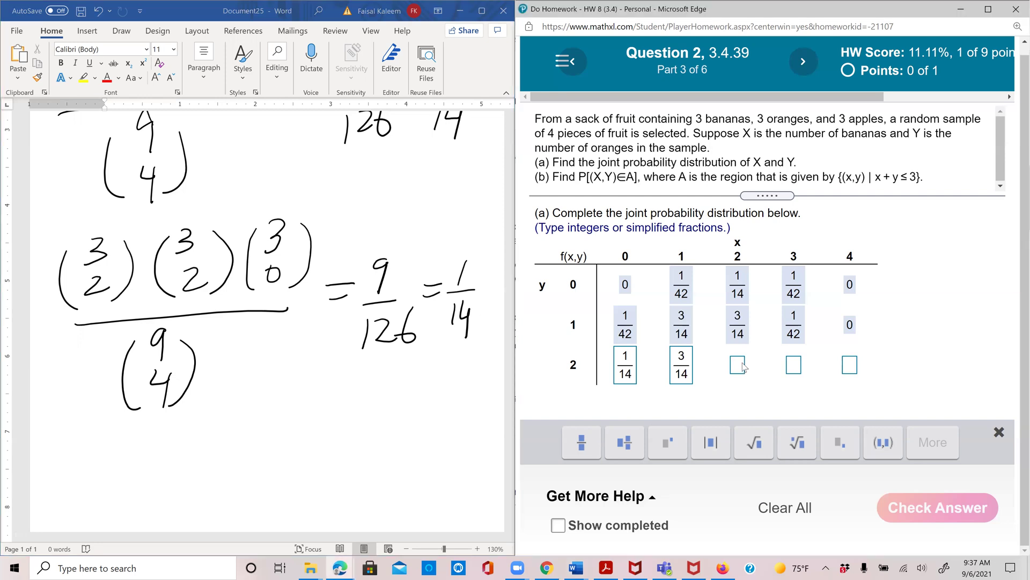
{"action": "type", "text": "1/14"}
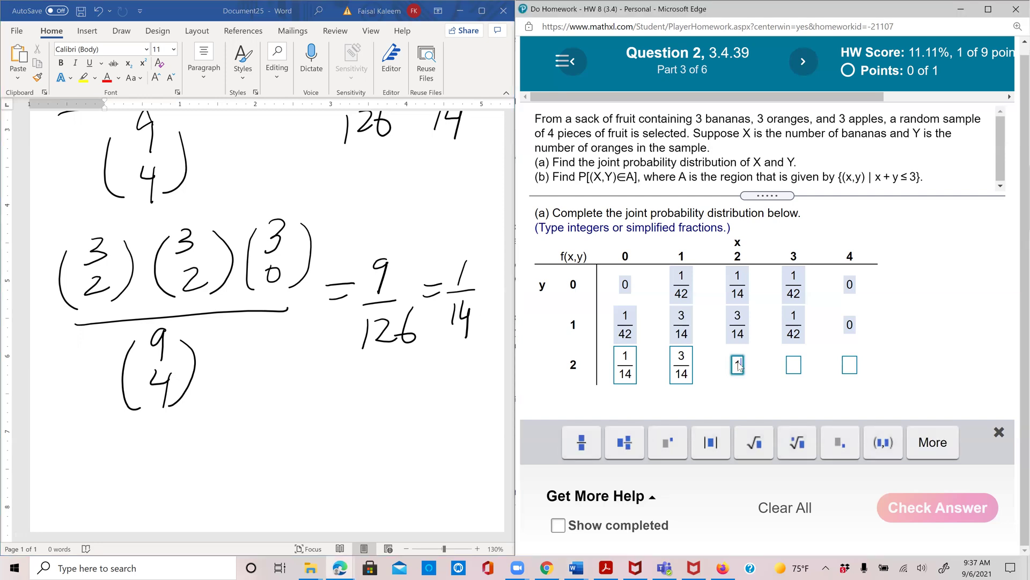
{"action": "left_click", "coordinate": [793, 366]}
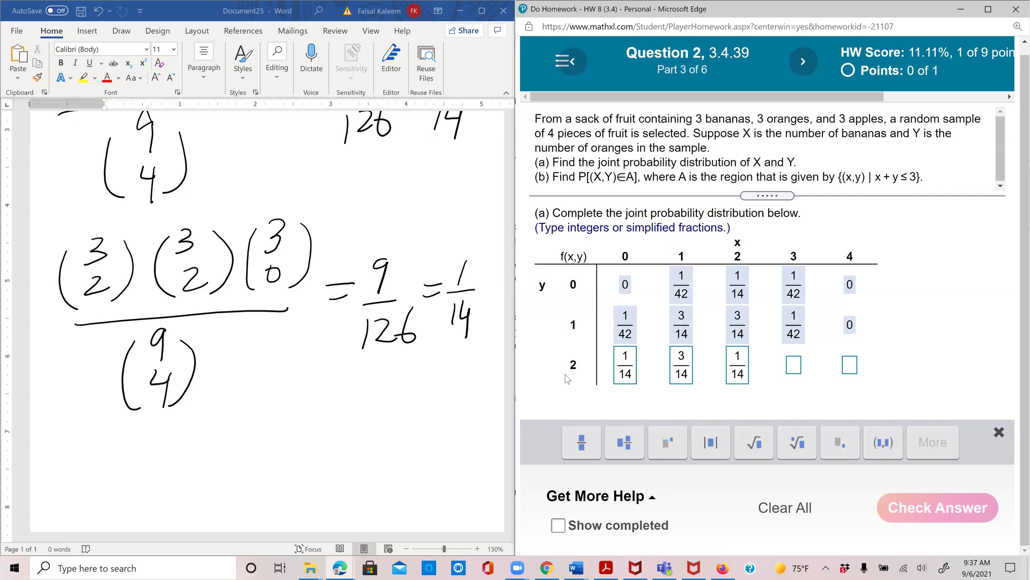
{"action": "right_click", "coordinate": [561, 236]}
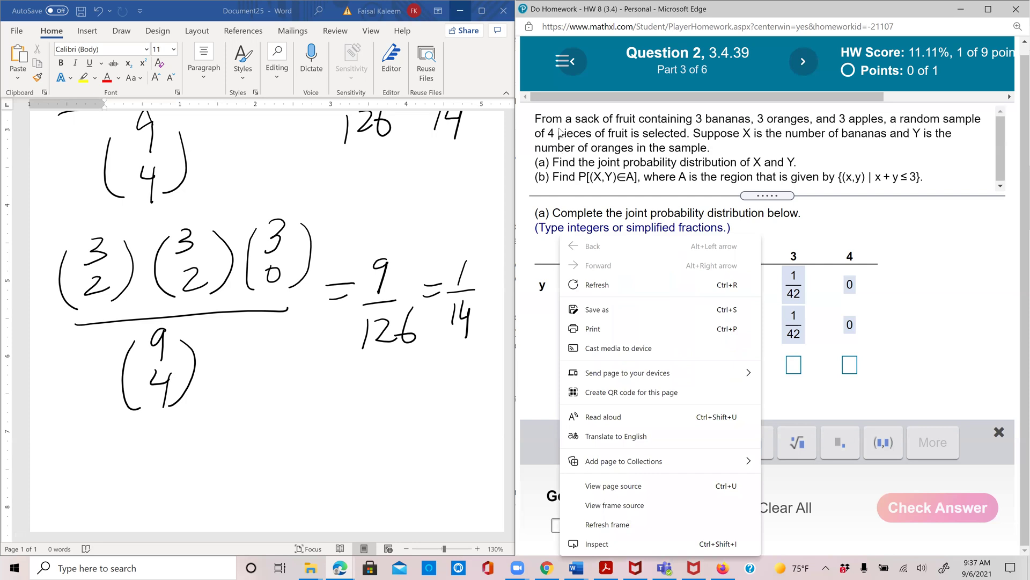
{"action": "left_click", "coordinate": [795, 367]}
{"action": "type", "text": "0"}
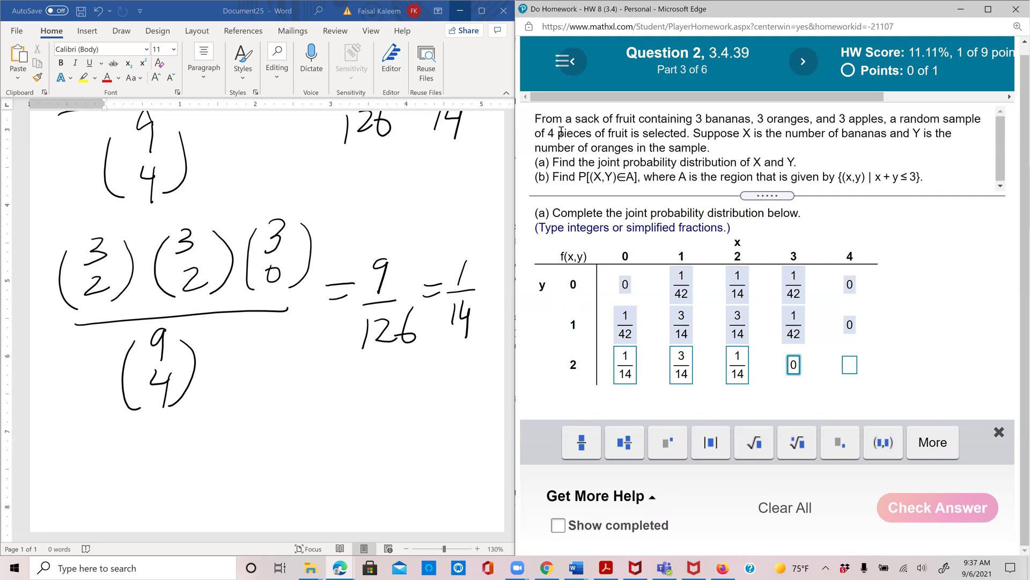
{"action": "left_click", "coordinate": [855, 369]}
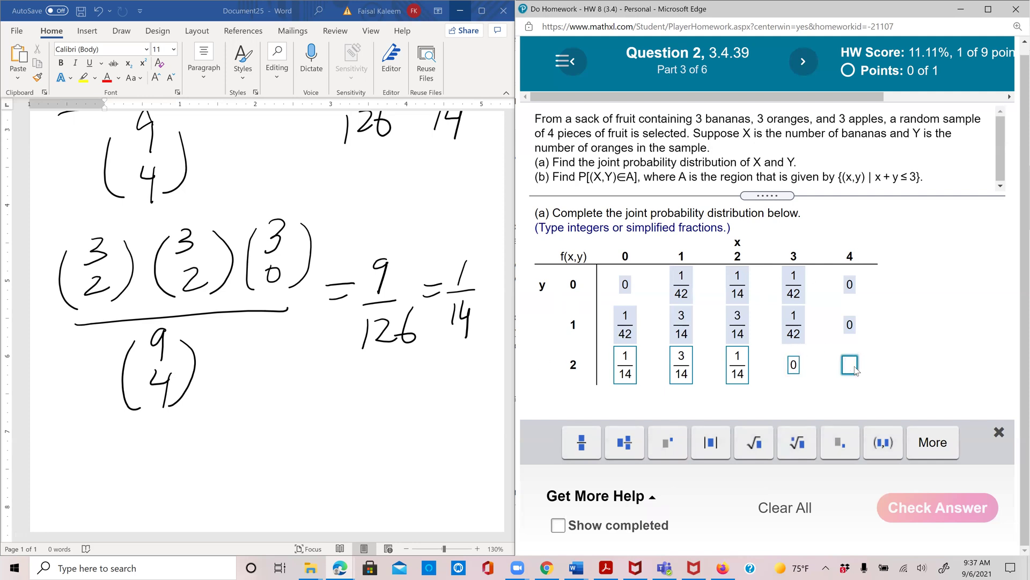